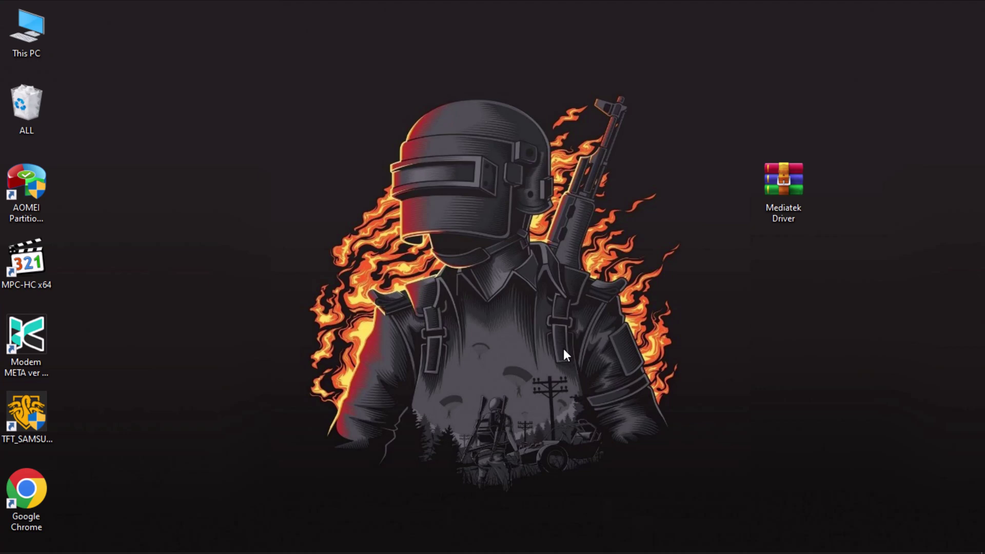
Extract the Mediatek Driver RAR on the desktop and place its folder above the archive
drag(711, 132, 836, 218)
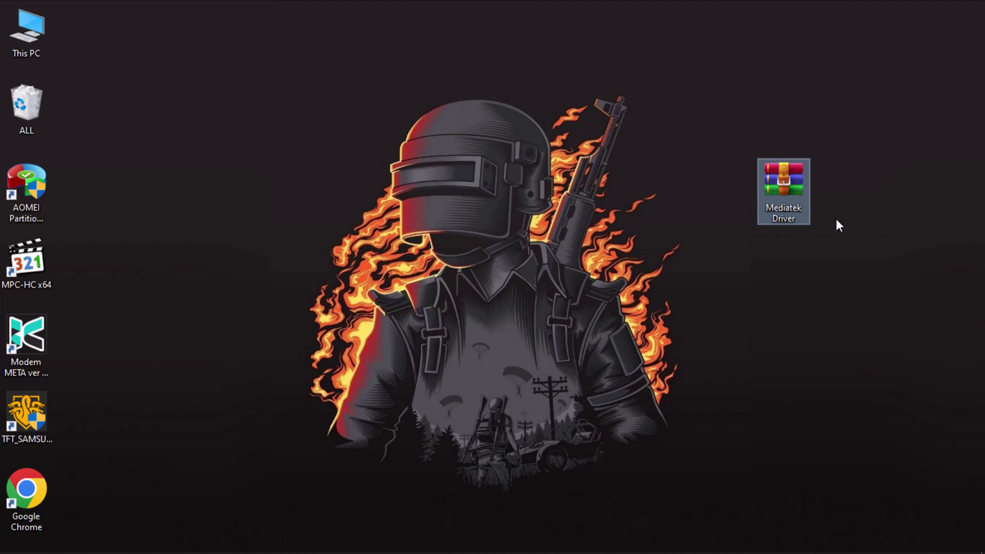
right_click(772, 198)
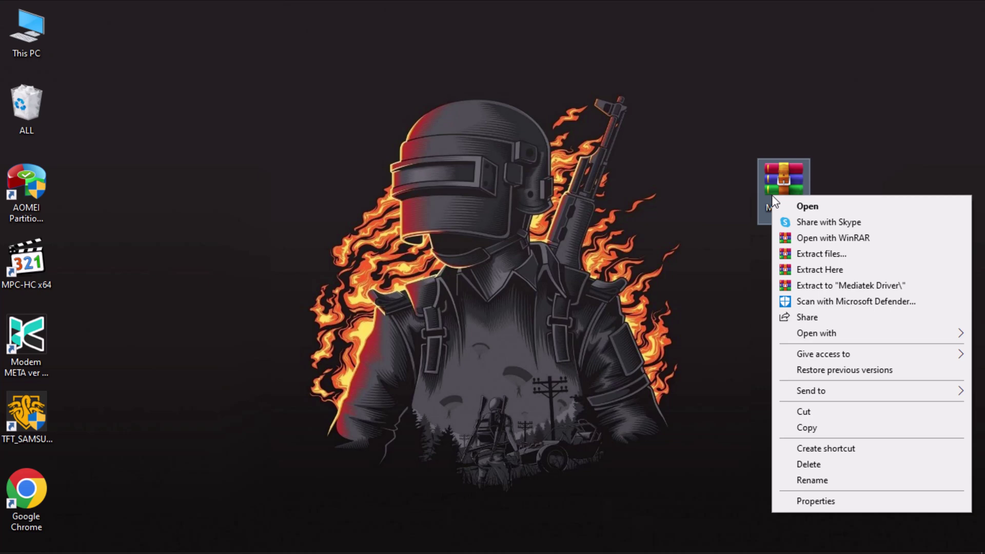
click(795, 269)
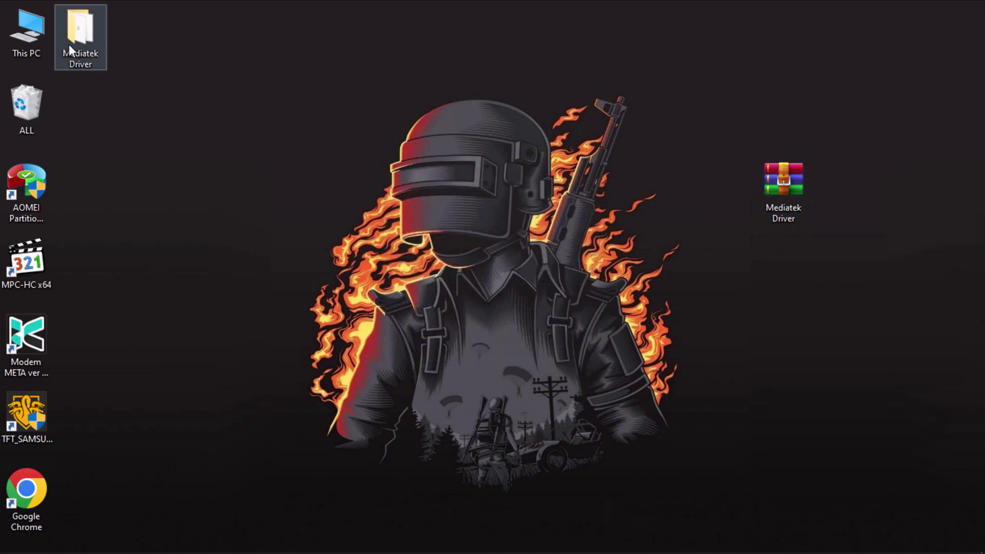
drag(72, 41, 761, 113)
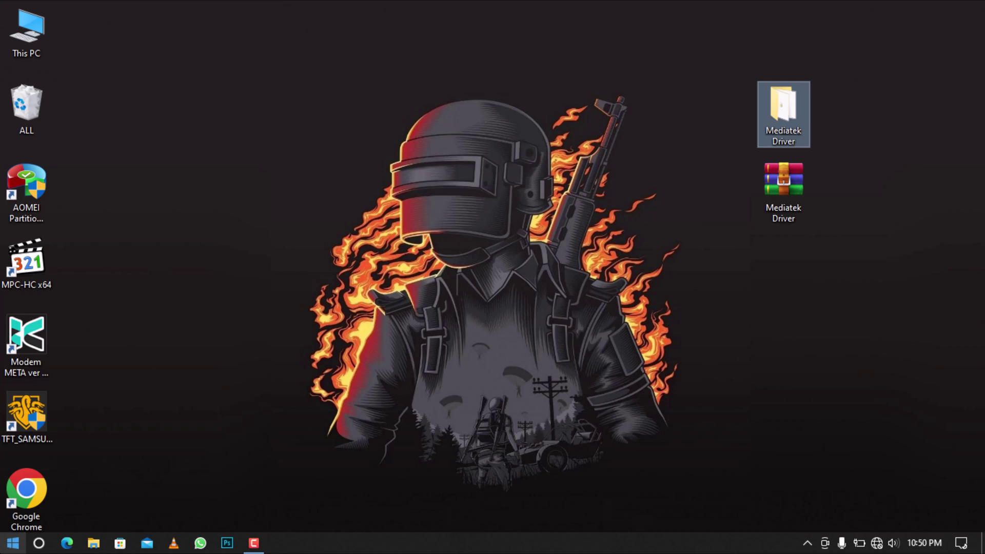
Launch Device Manager from the Start menu and open the Action menu for the computer node
right_click(13, 546)
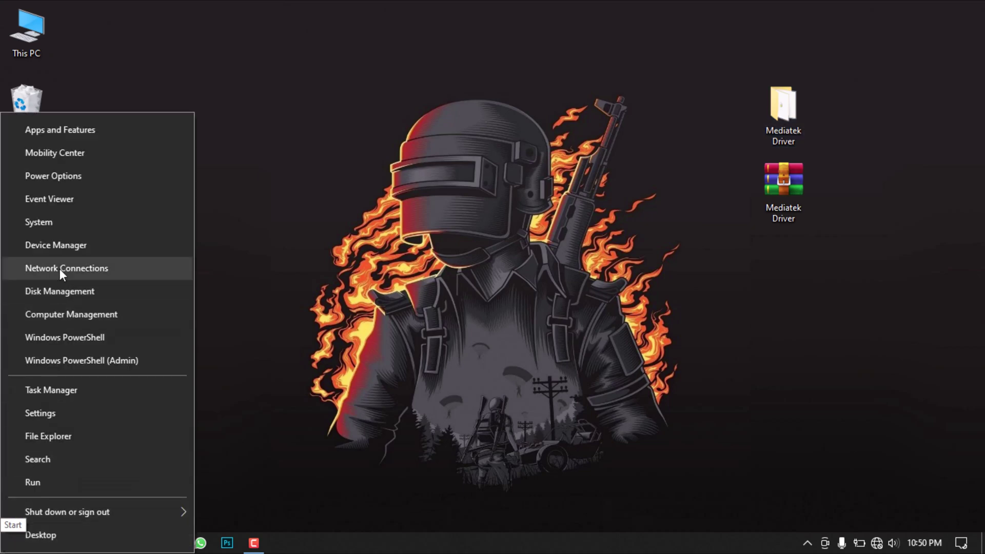
click(64, 249)
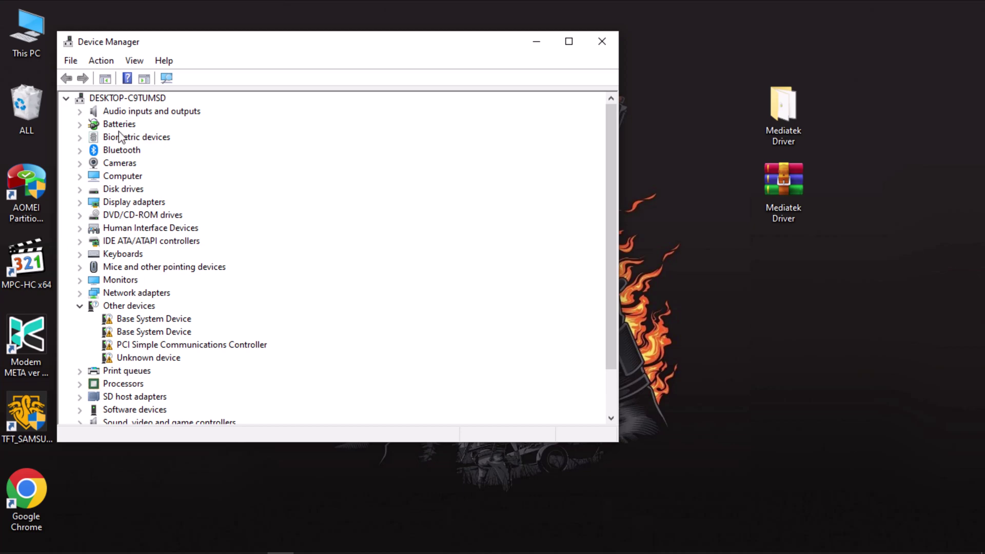
click(136, 98)
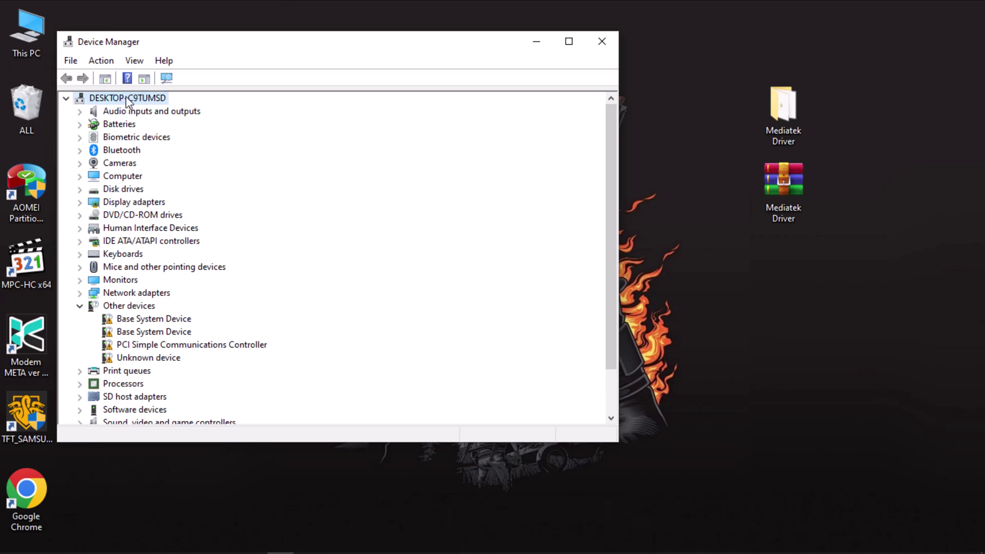
click(102, 61)
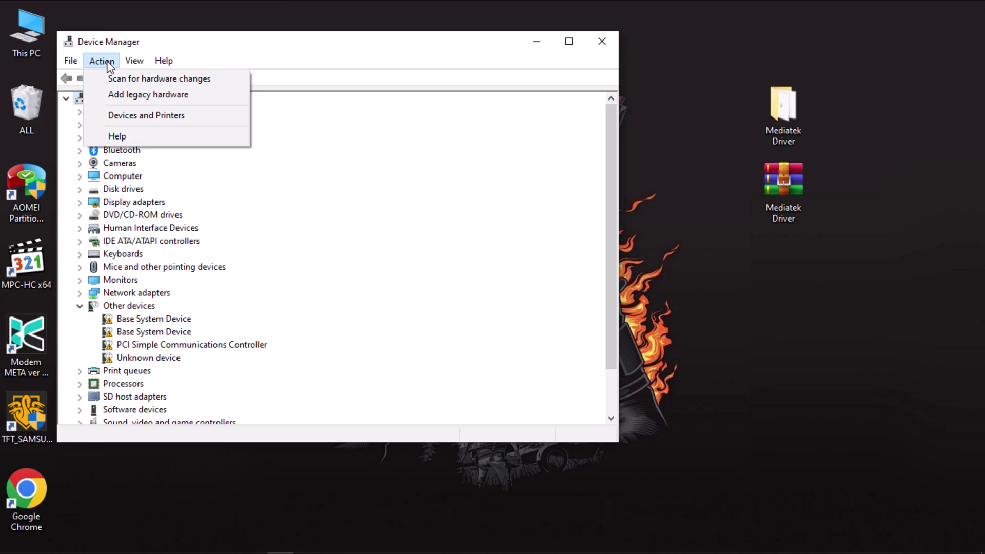
Start Add legacy hardware and choose manual selection of the hardware from a list
click(152, 97)
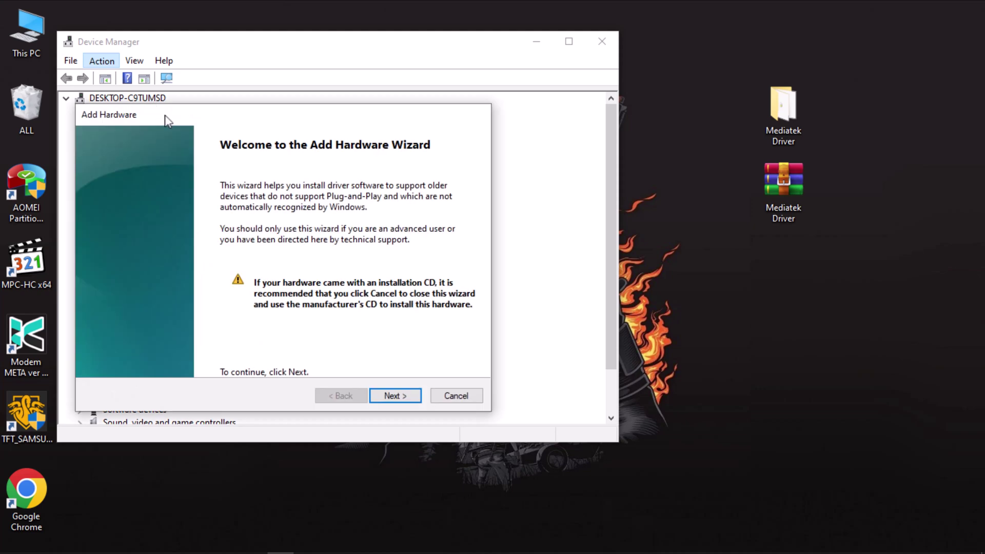
click(405, 400)
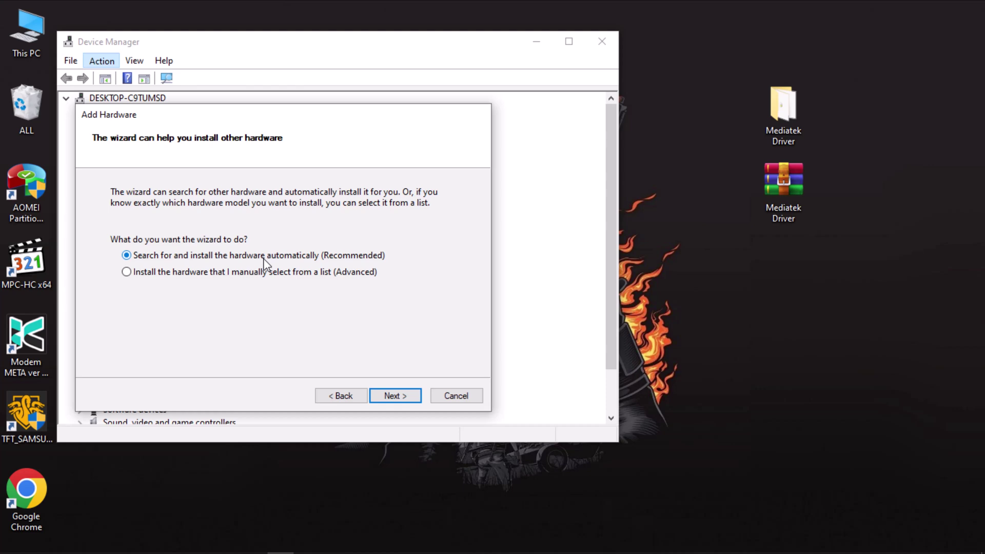
click(126, 273)
click(391, 396)
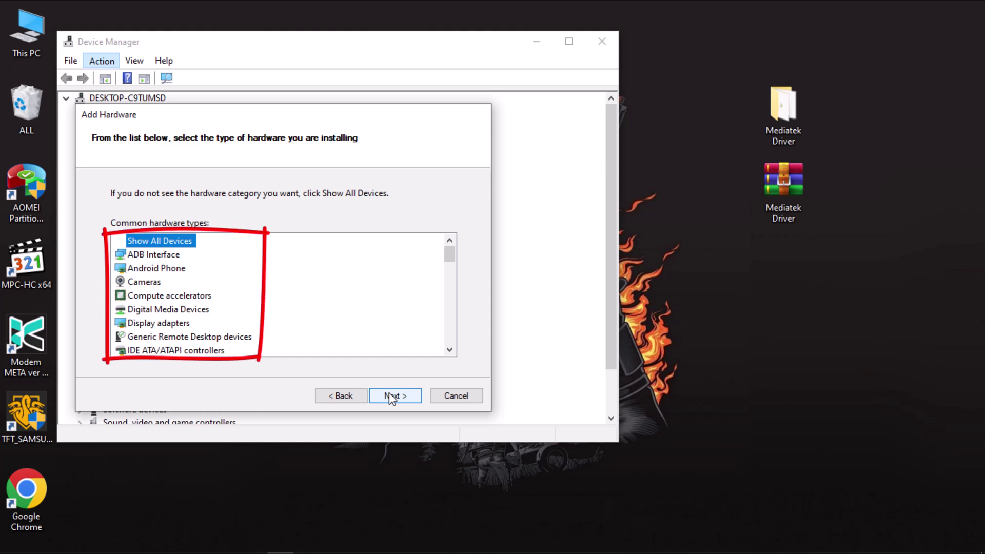
Proceed with Show All Devices and choose Have Disk for the driver
click(392, 396)
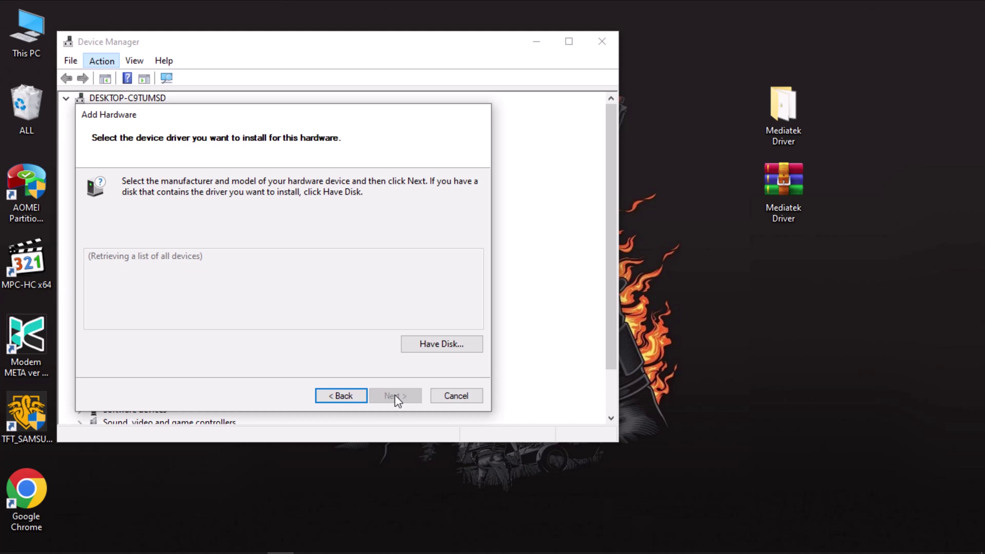
click(429, 341)
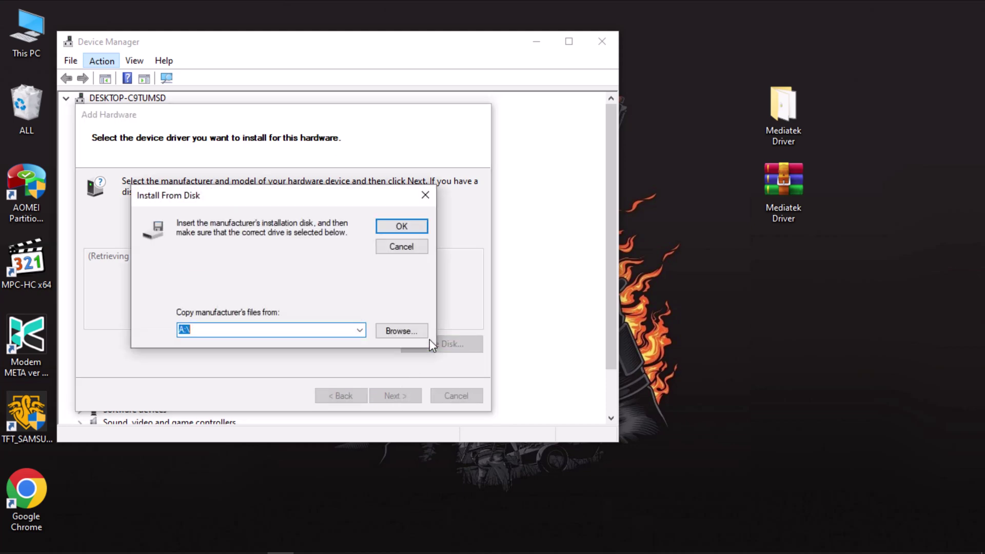
Browse to Desktop > Mediatek Driver and select the android_winusb setup file
click(396, 337)
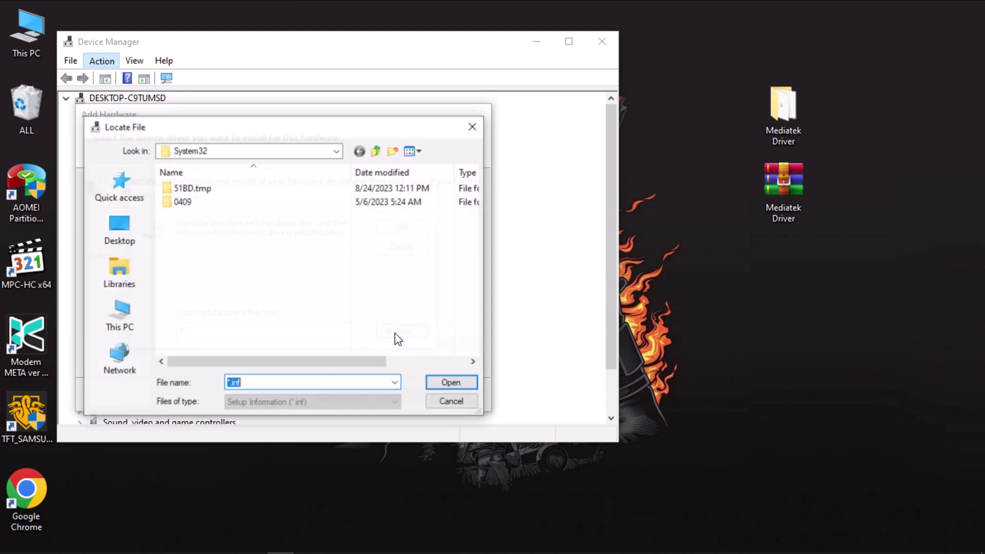
click(125, 228)
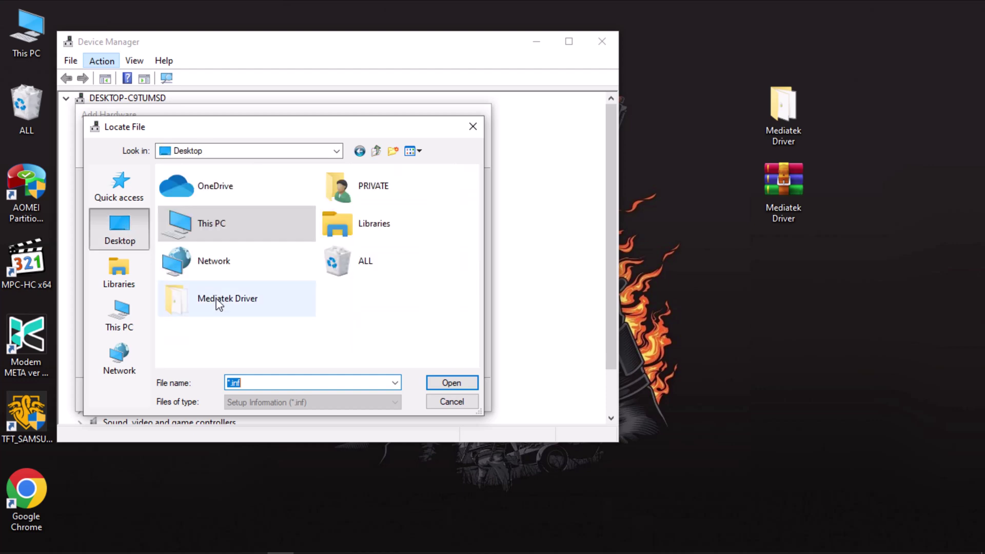
double_click(216, 303)
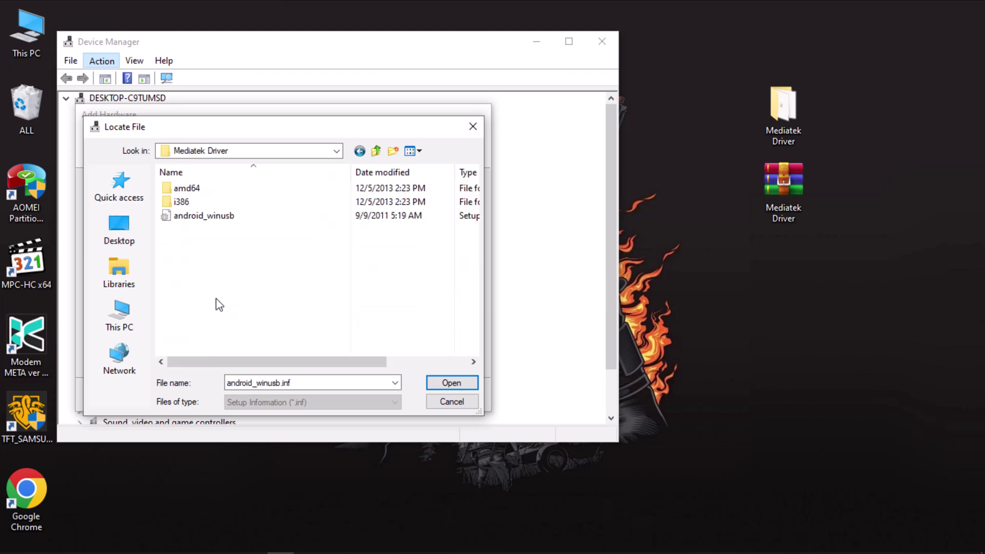
click(234, 217)
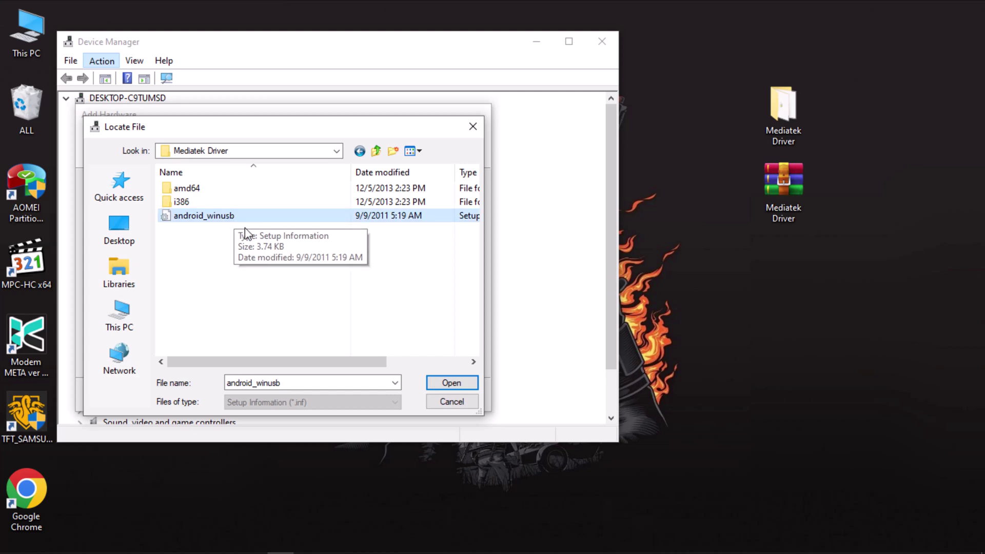
click(451, 382)
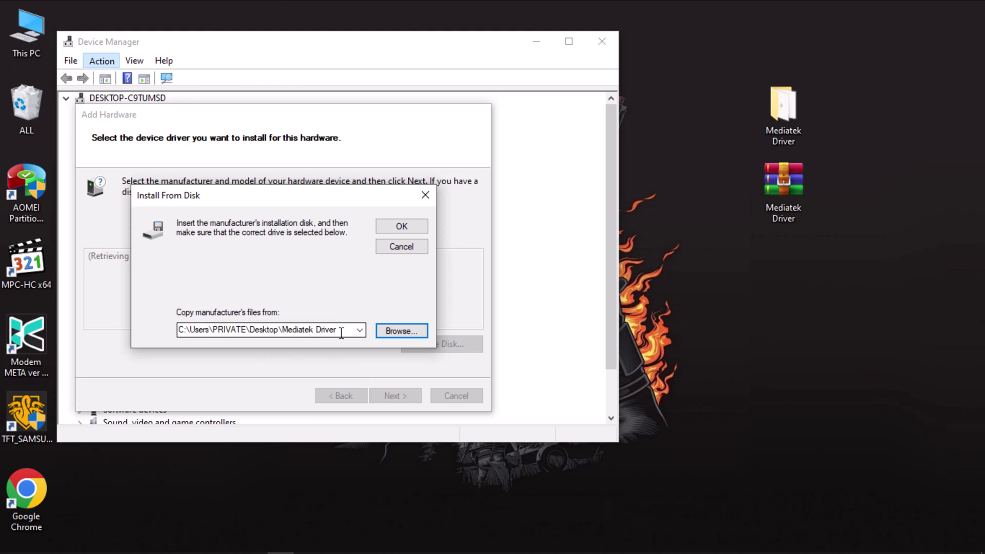
Confirm the disk location and install the Android ADB Interface model
click(390, 226)
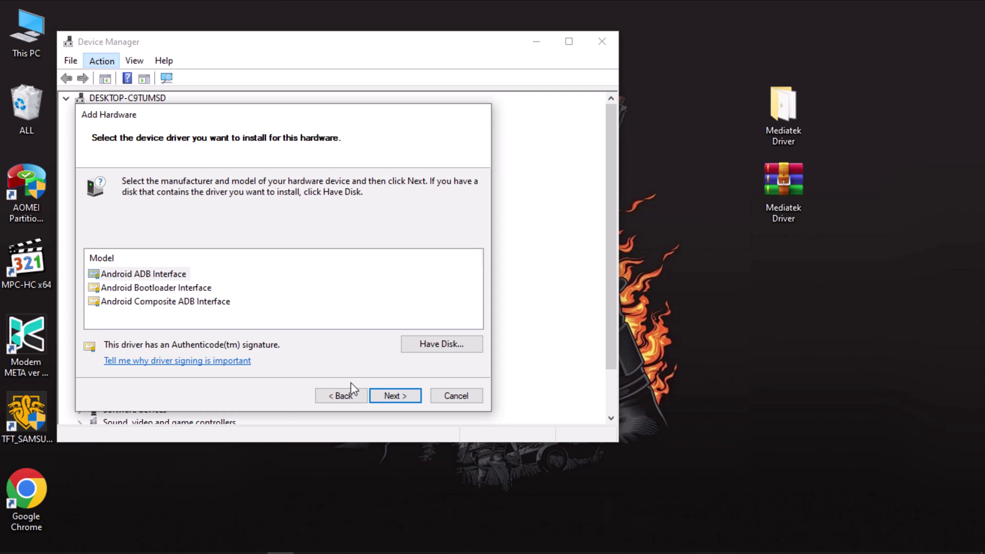
click(385, 399)
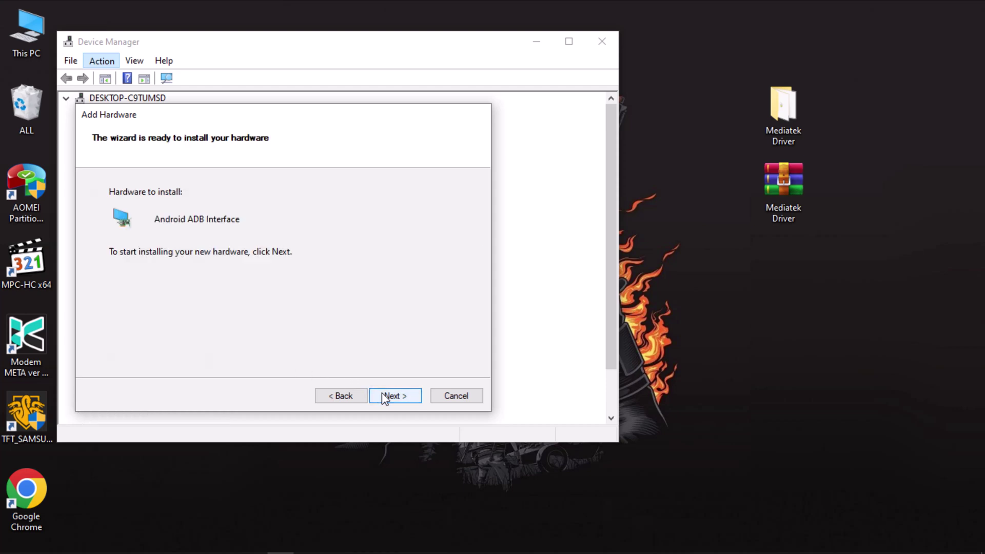
click(385, 399)
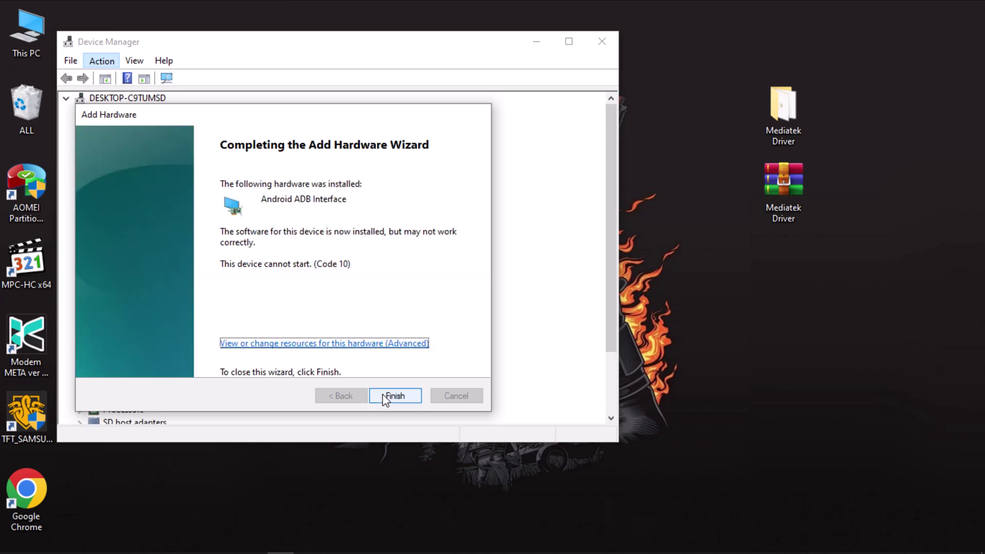
Finish the Add Hardware wizard, leaving Android ADB Interface under Android Phone
click(391, 399)
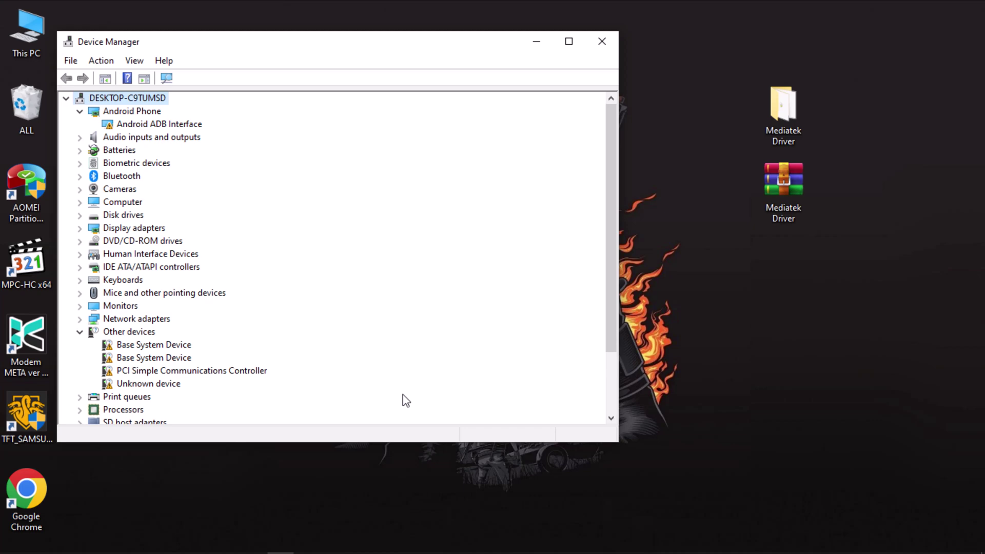
click(598, 41)
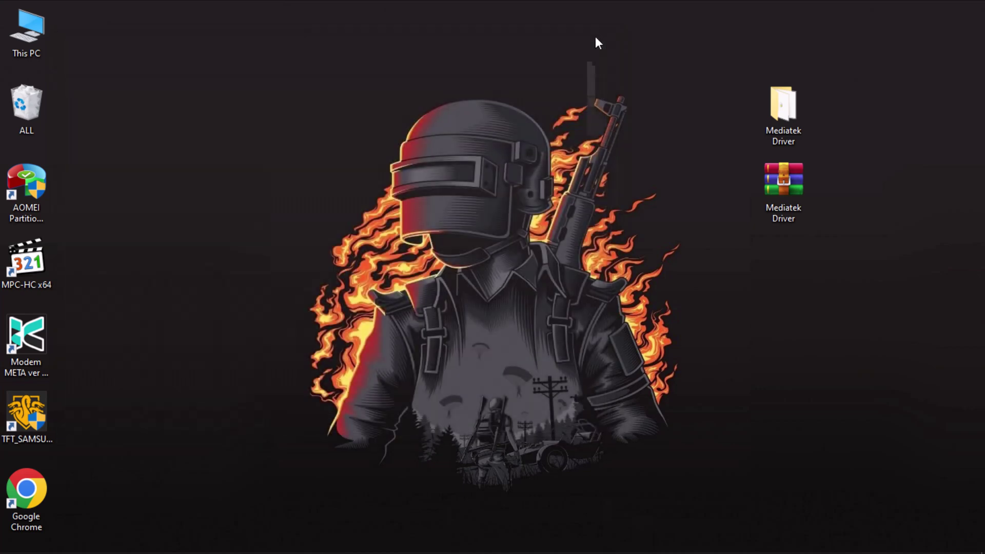